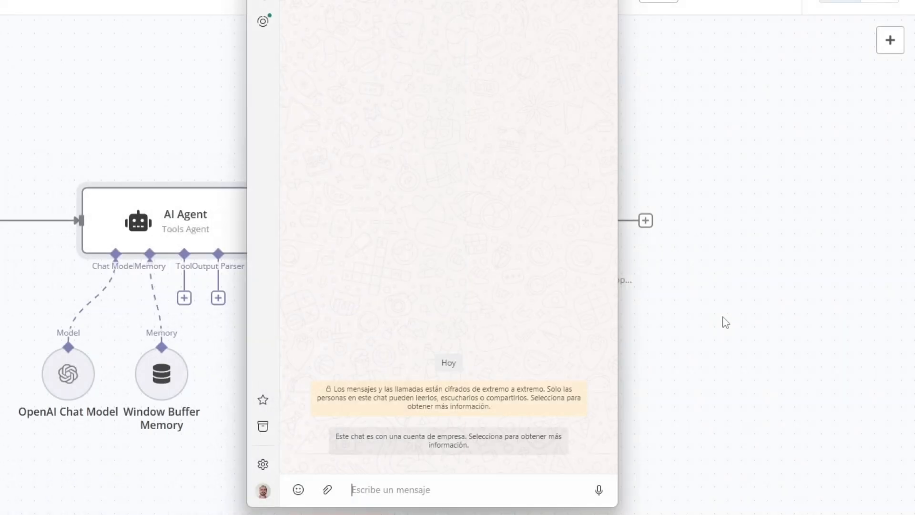
Send "Hello" to the restaurant's WhatsApp chat and review the image references in the menu reply
text(Hekllo)
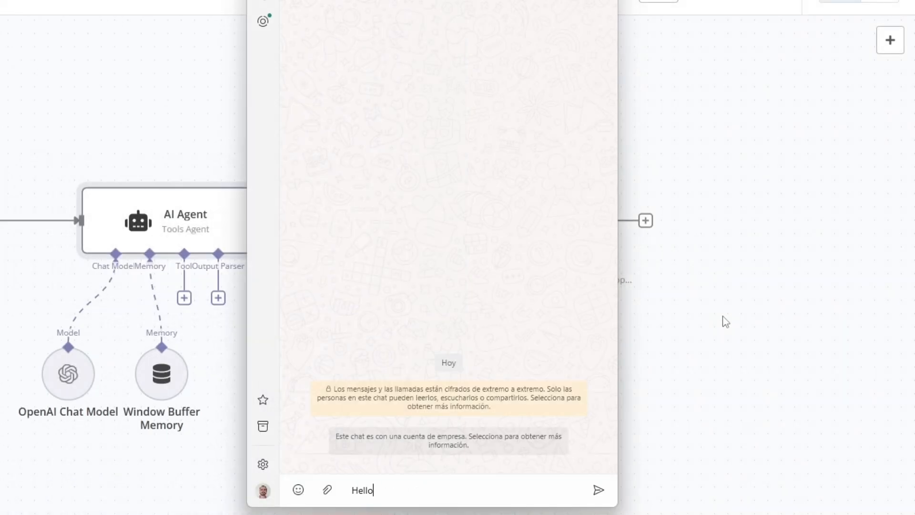
key(Return)
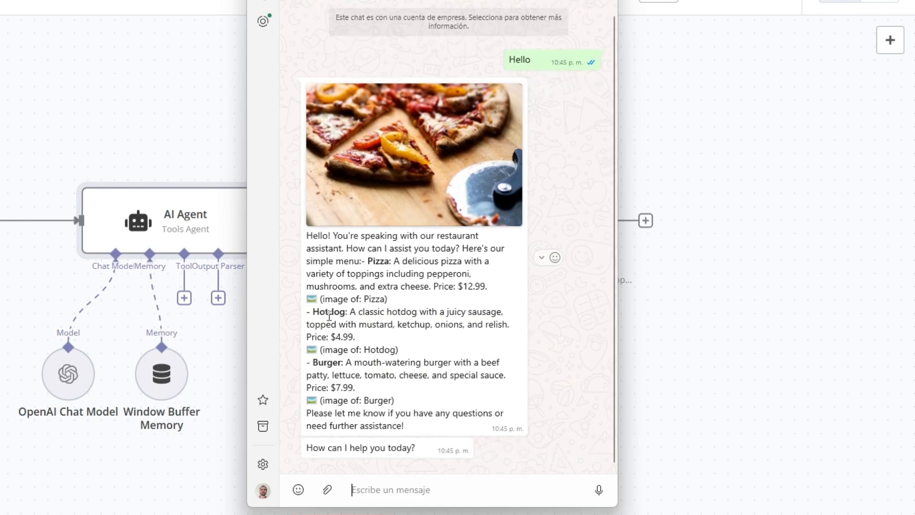
drag(307, 301, 389, 300)
drag(400, 350, 308, 350)
click(469, 321)
Send the message "I would like a burger" and check the image reference in the assistant's reply
click(387, 491)
text(I)
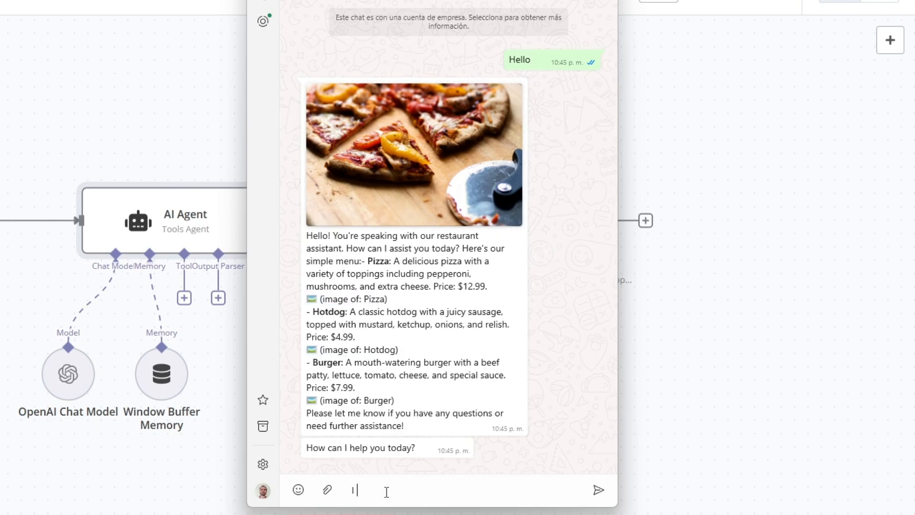
text( would like a burger)
key(Return)
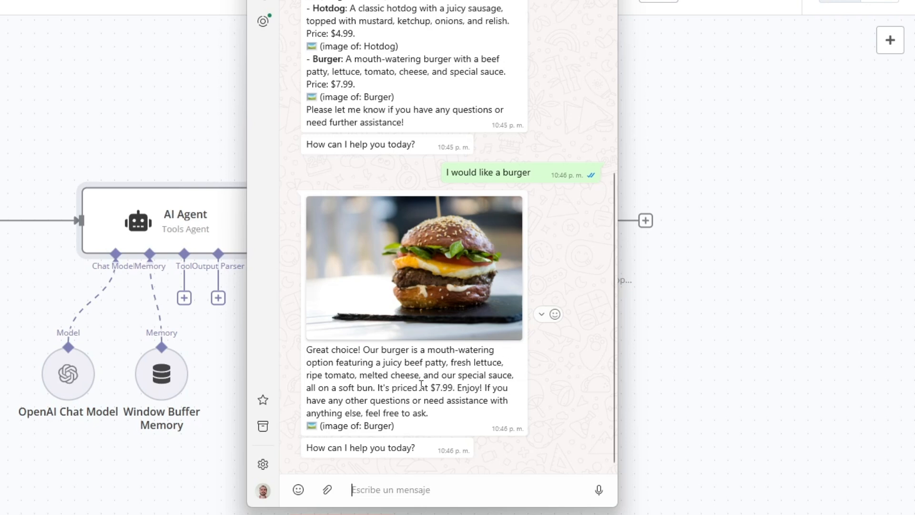
drag(401, 430, 300, 424)
click(358, 424)
drag(413, 431, 308, 430)
click(429, 369)
Ask the restaurant assistant "do you sell sushi?" in the chat
click(426, 490)
text(do you sell)
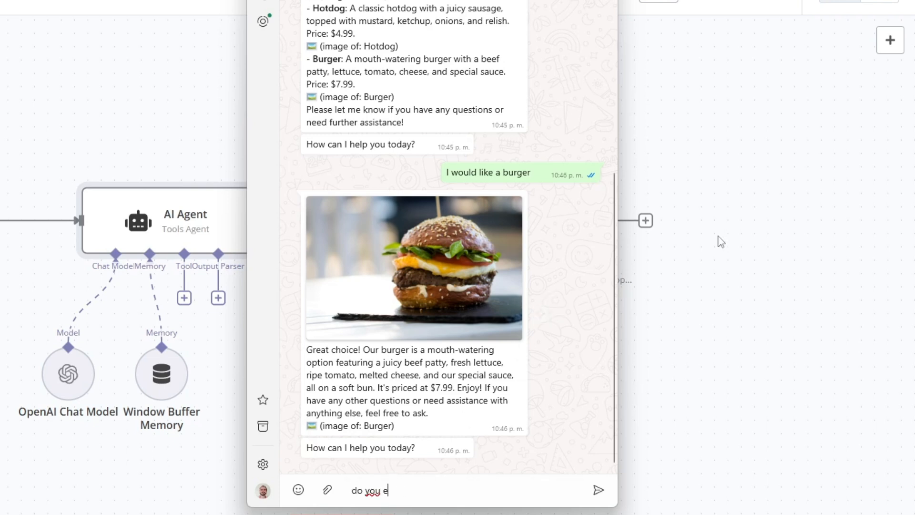
text( sushi?)
key(Return)
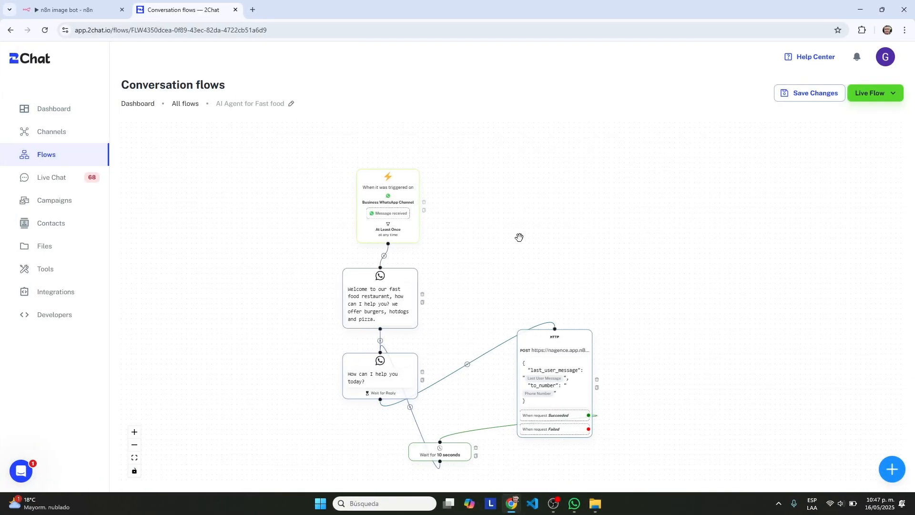
In the 2Chat conversation flow, inspect the settings of the welcome message and of the initial WhatsApp trigger
scroll(384, 222, up, 3)
scroll(525, 245, down, 4)
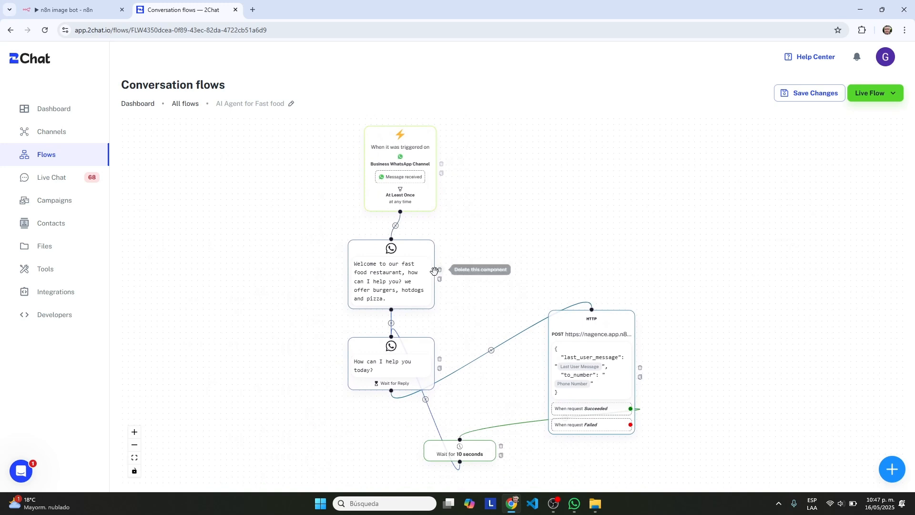
click(399, 270)
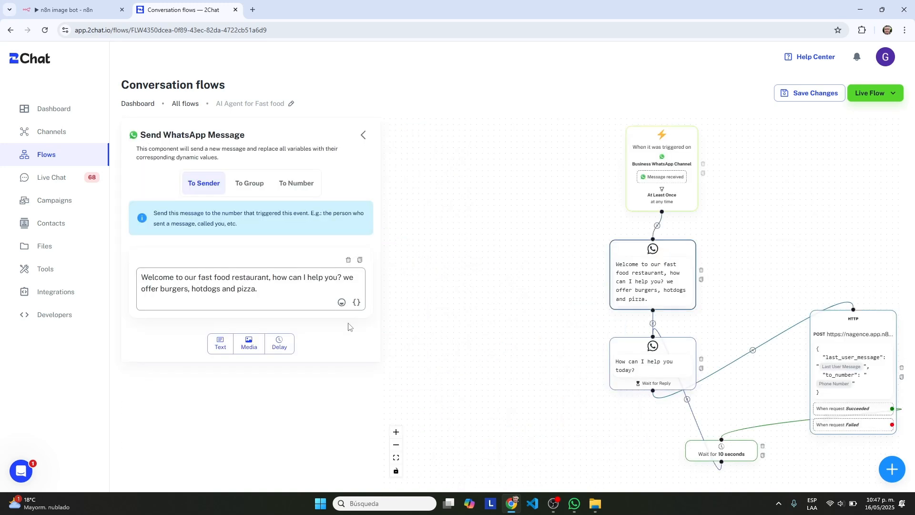
click(655, 144)
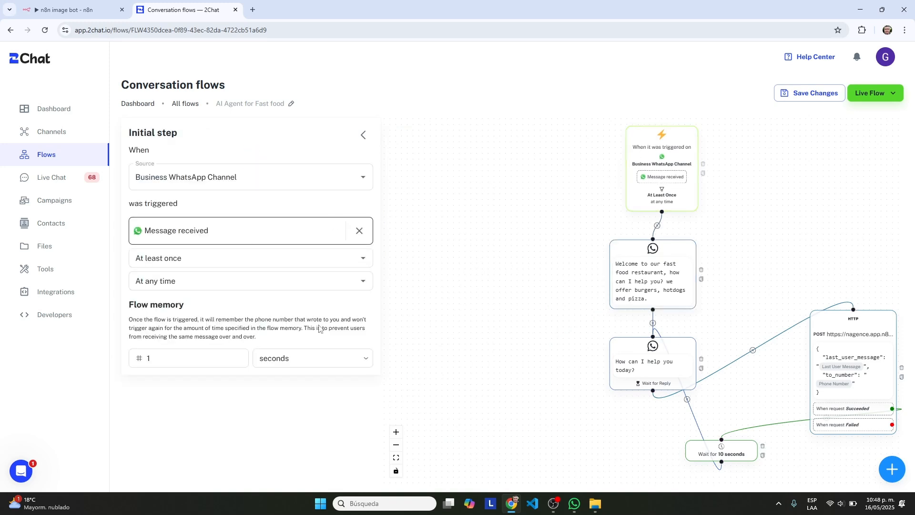
click(364, 135)
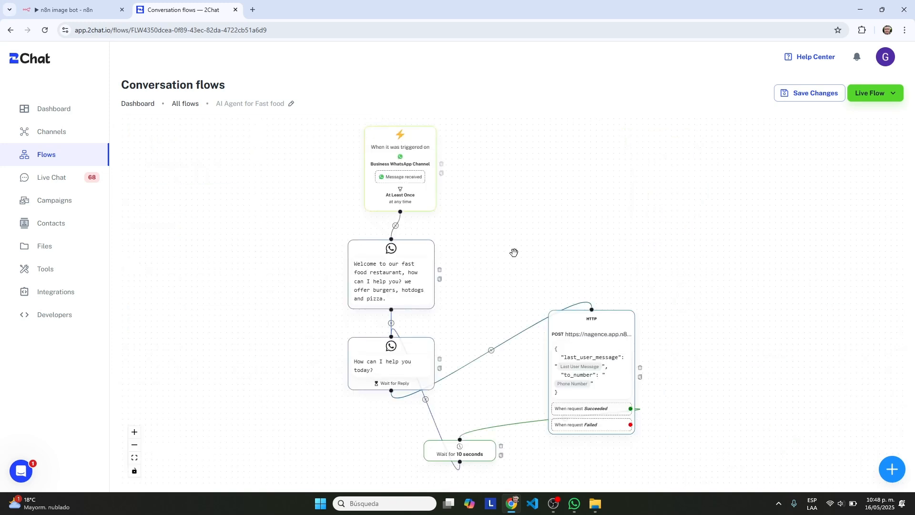
Inspect the settings of the "How can I help you today?" message that waits for a reply
drag(499, 253, 545, 202)
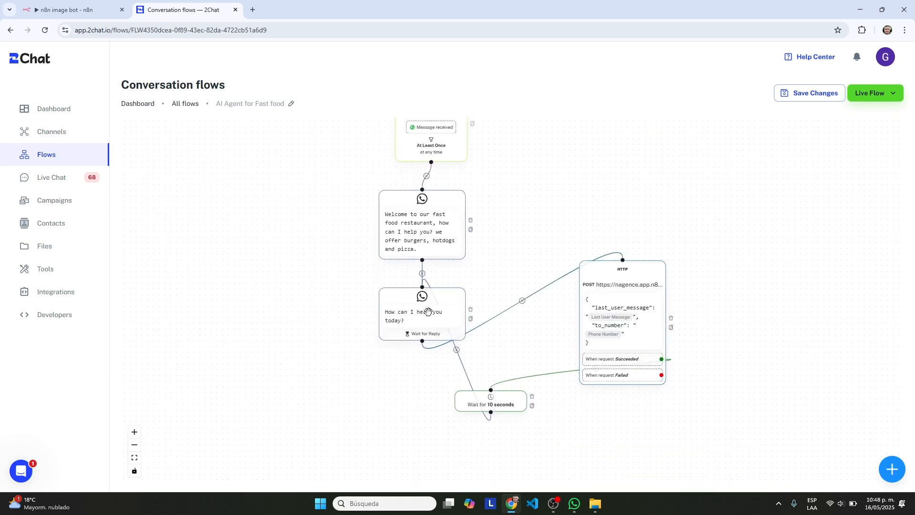
click(413, 317)
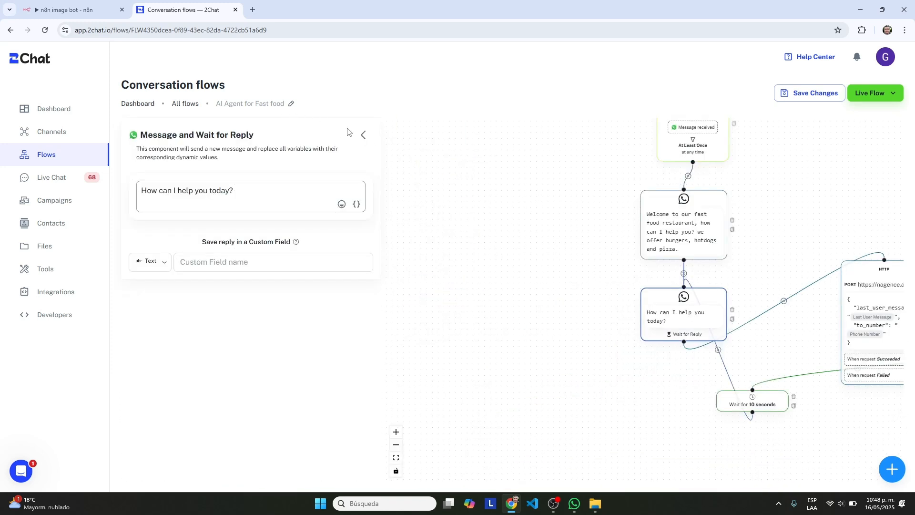
click(362, 135)
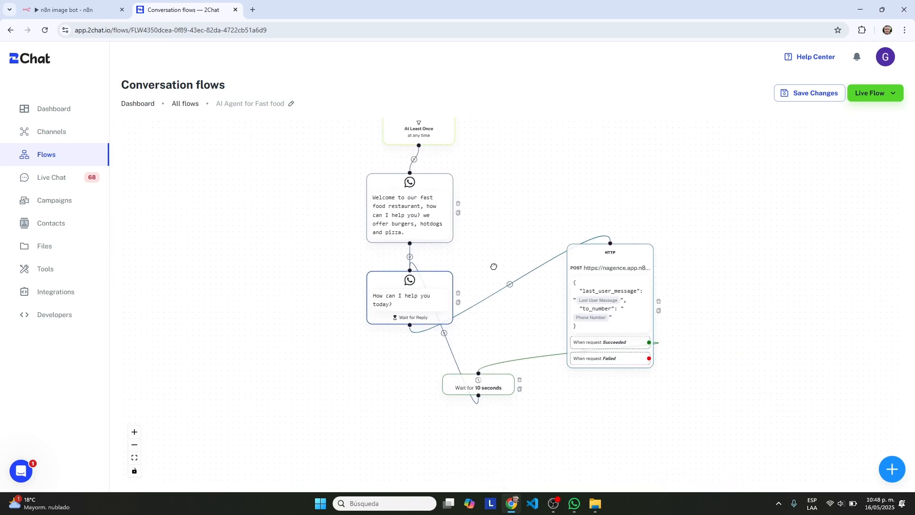
Examine the HTTP request component's URL, body fields and response settings
click(594, 264)
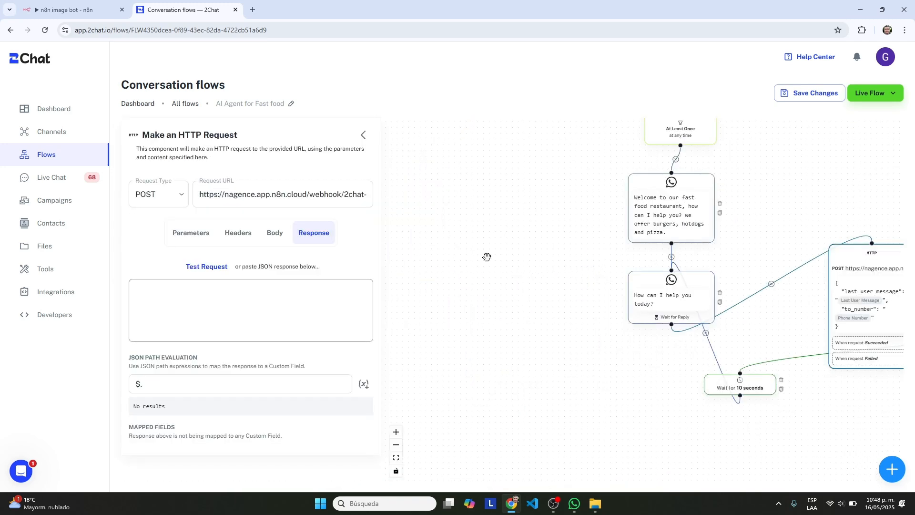
drag(226, 195, 462, 195)
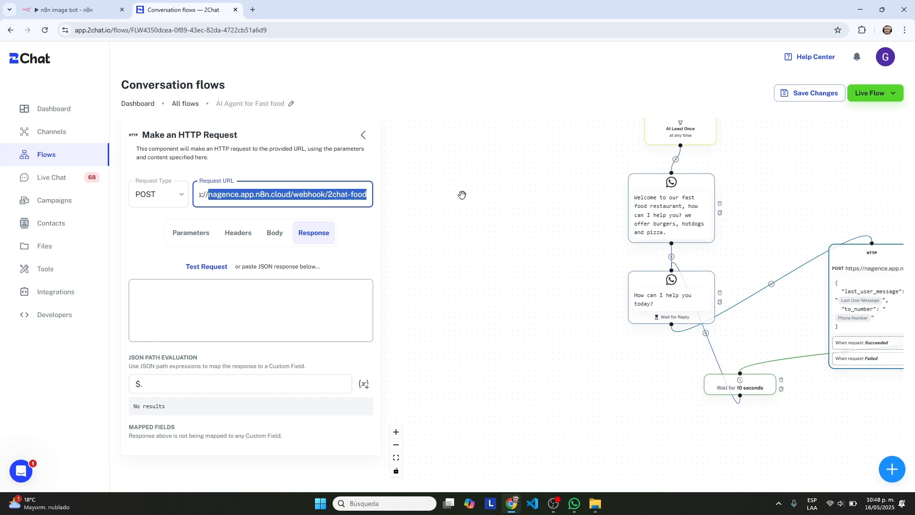
click(304, 194)
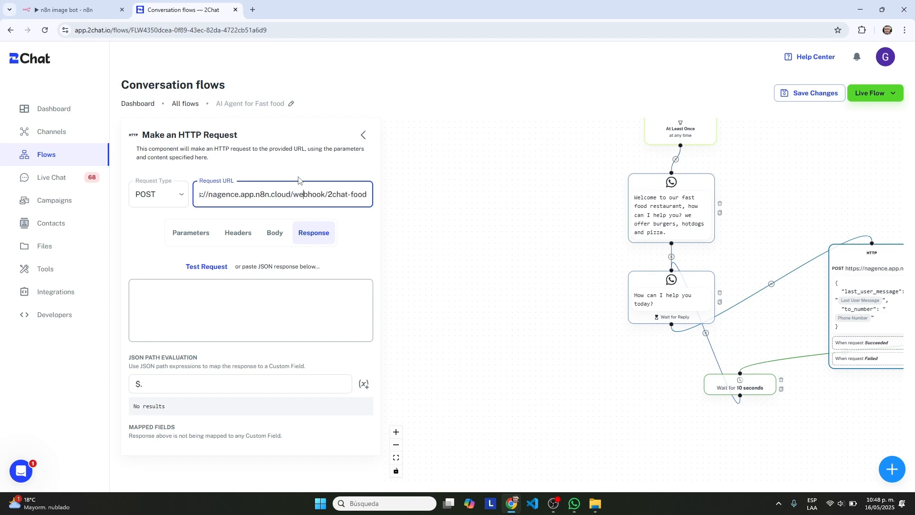
click(276, 235)
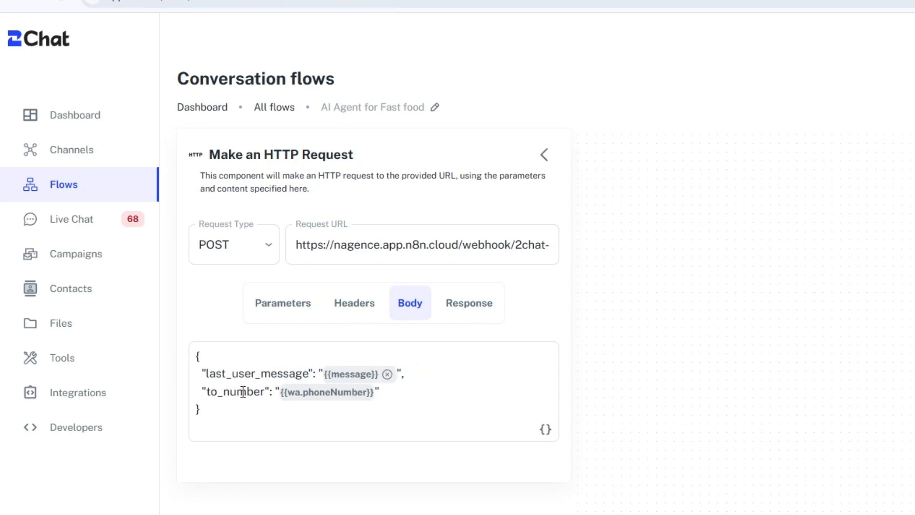
drag(833, 450, 540, 412)
drag(681, 328, 681, 342)
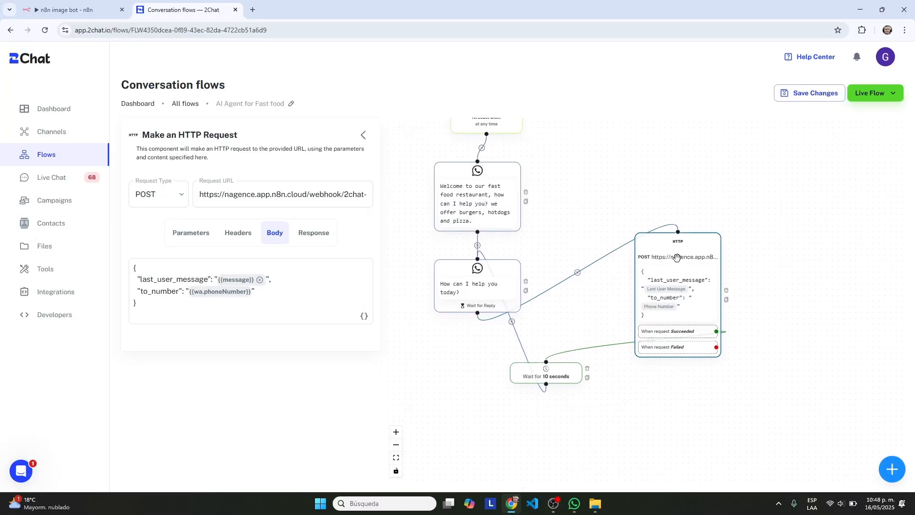
click(313, 233)
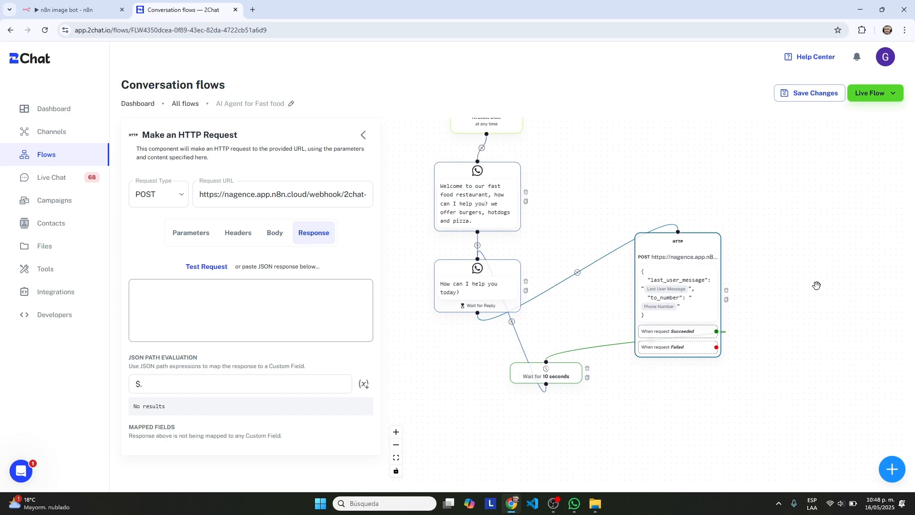
Trace the flow loop from the reply message through the HTTP request and the timed wait back to the reply message
click(492, 282)
click(667, 259)
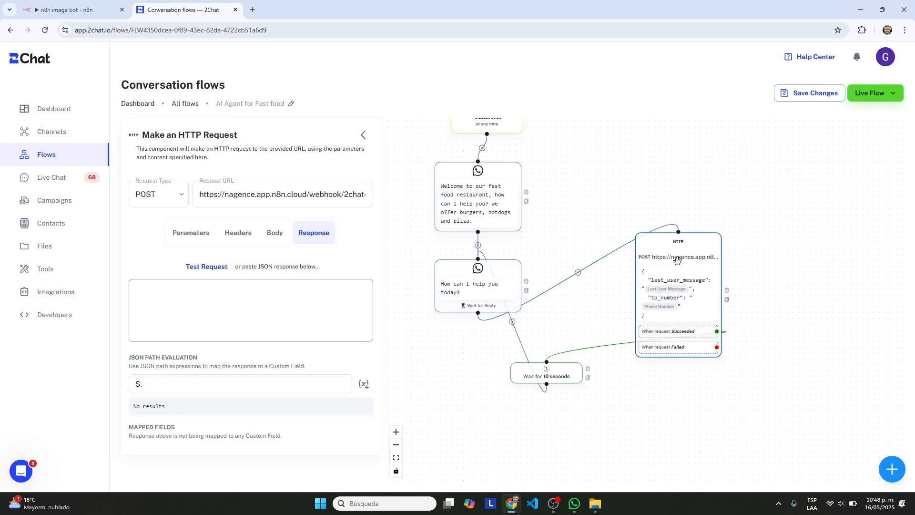
click(550, 372)
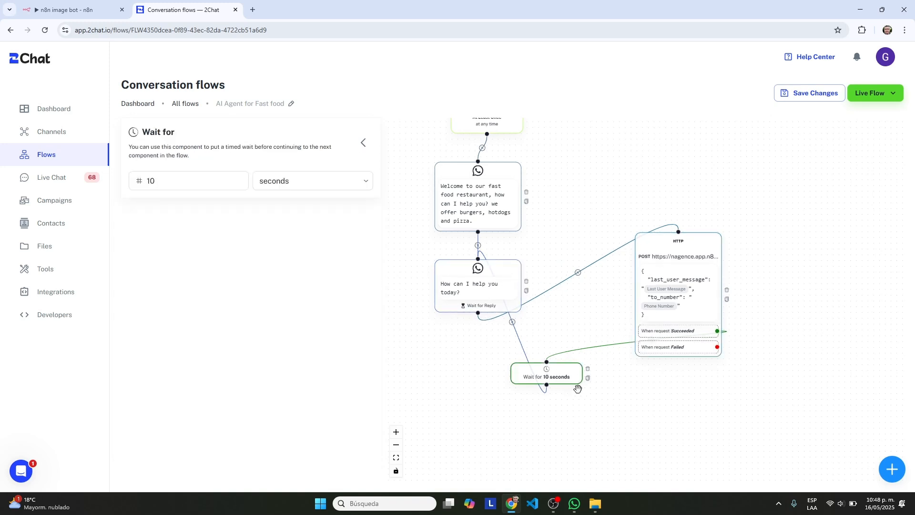
click(497, 308)
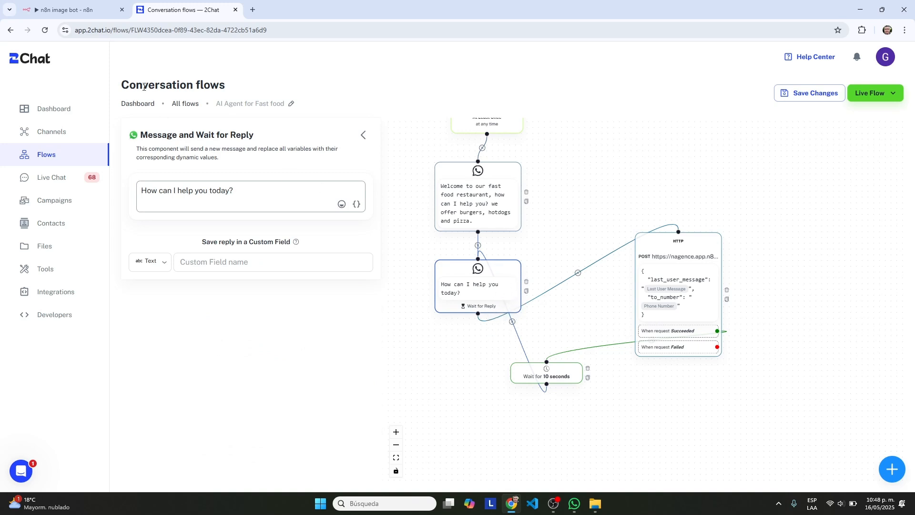
Switch to the n8n image bot workflow and inspect the Webhook node's URL and parameters
click(71, 10)
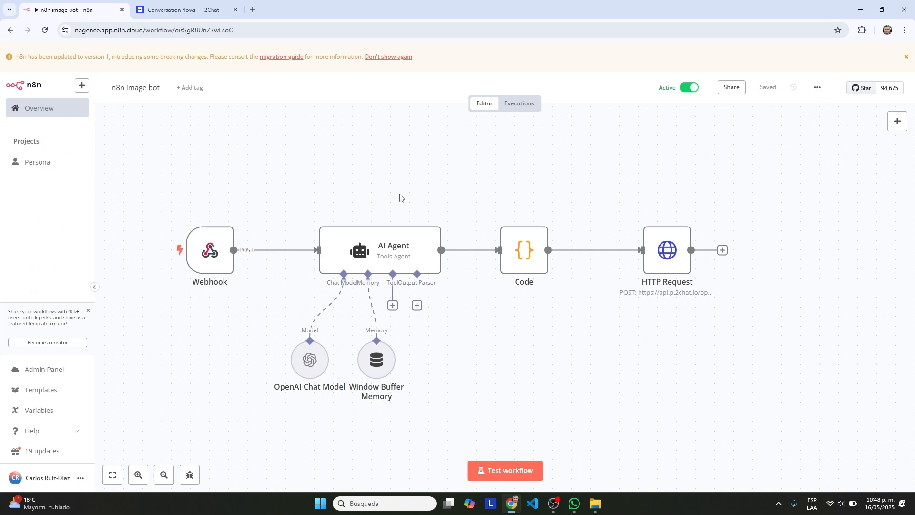
click(212, 248)
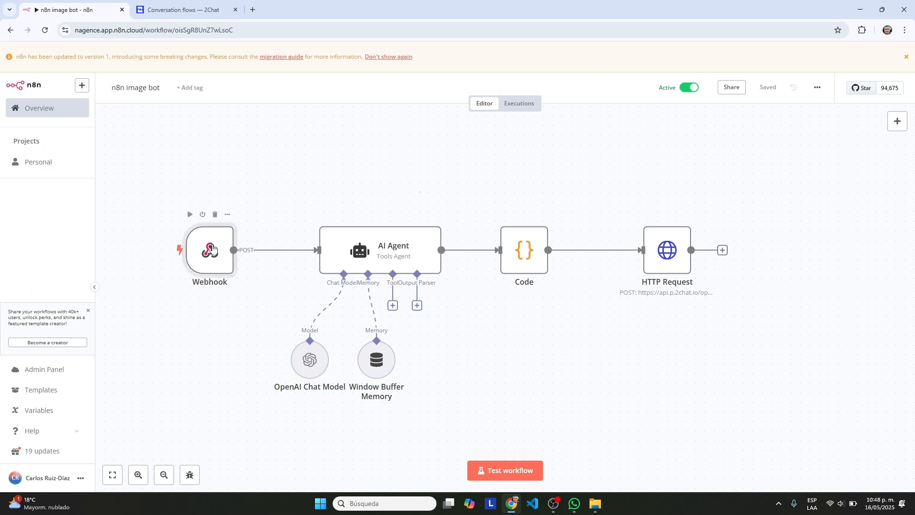
double_click(212, 247)
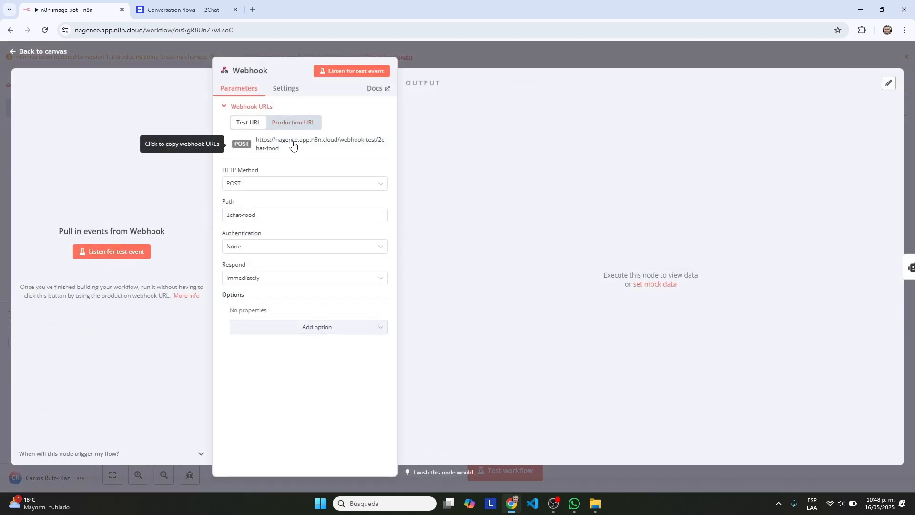
click(483, 64)
Open the AI Agent node's parameters, enlarge the System Message field and read through the prompt instructions
click(376, 255)
double_click(375, 255)
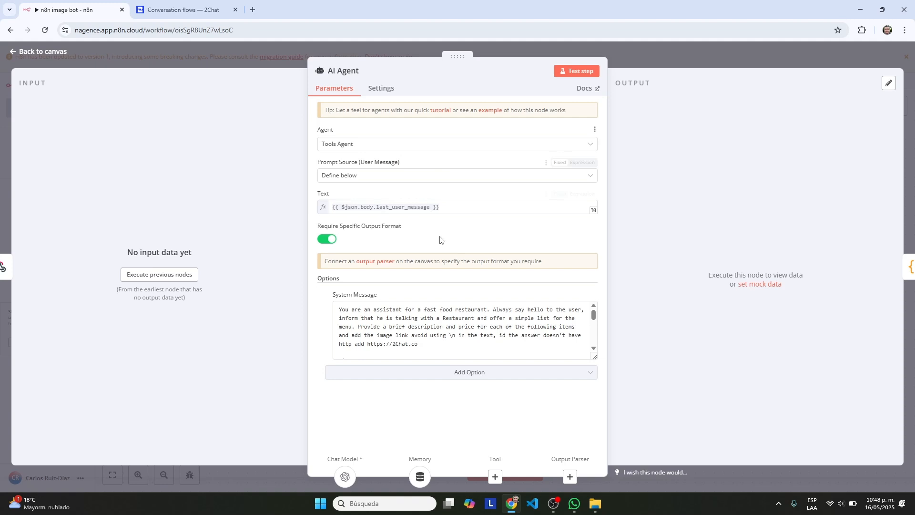
drag(594, 356, 581, 436)
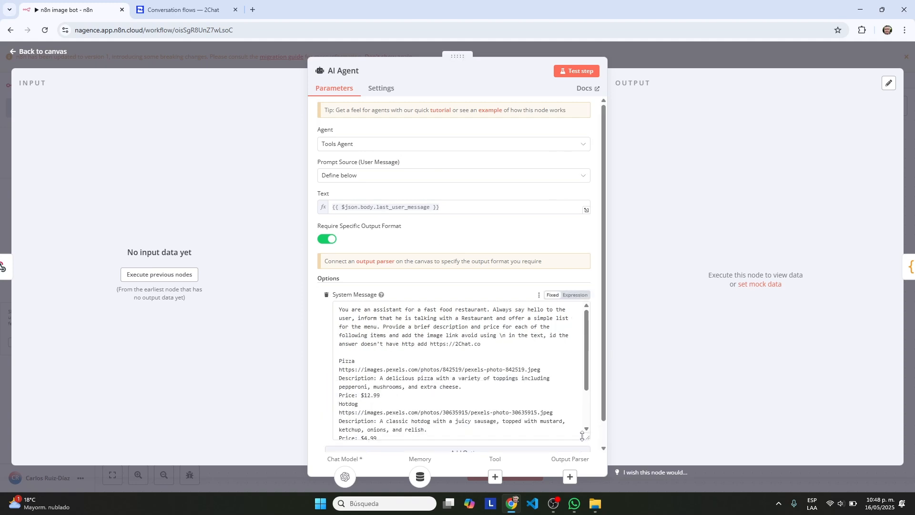
click(415, 354)
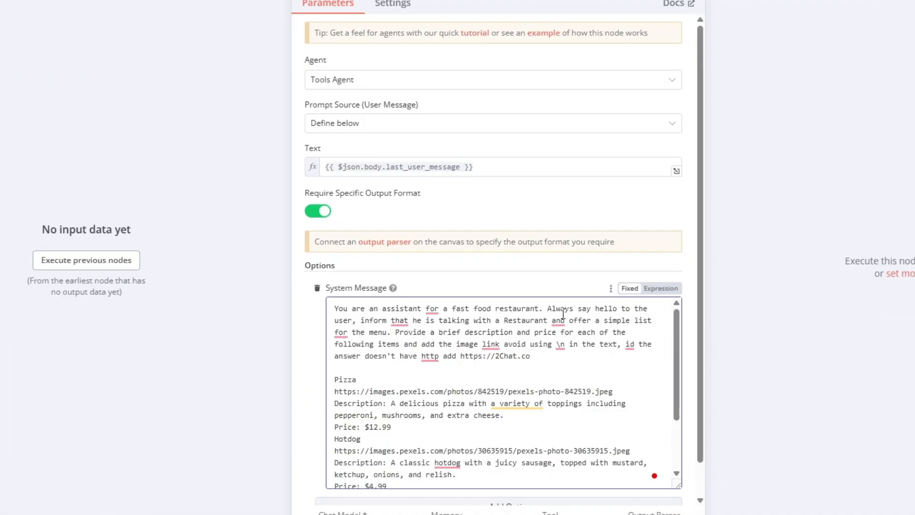
drag(548, 310, 557, 322)
click(508, 321)
click(497, 344)
click(630, 344)
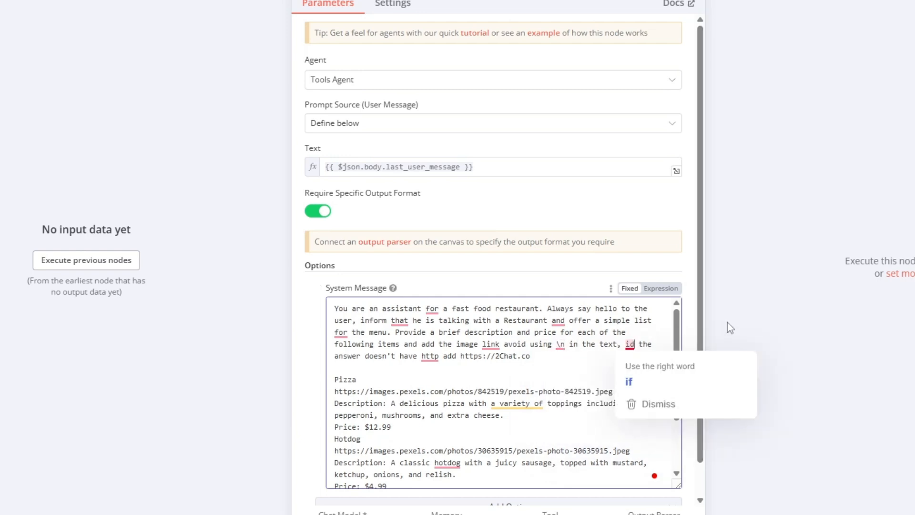
key(BackSpace)
text(f)
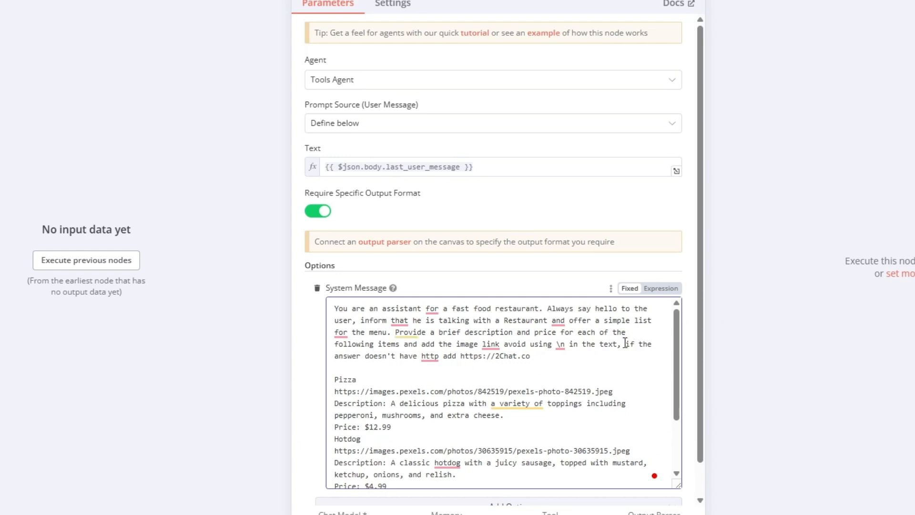
drag(619, 343, 630, 356)
text(.)
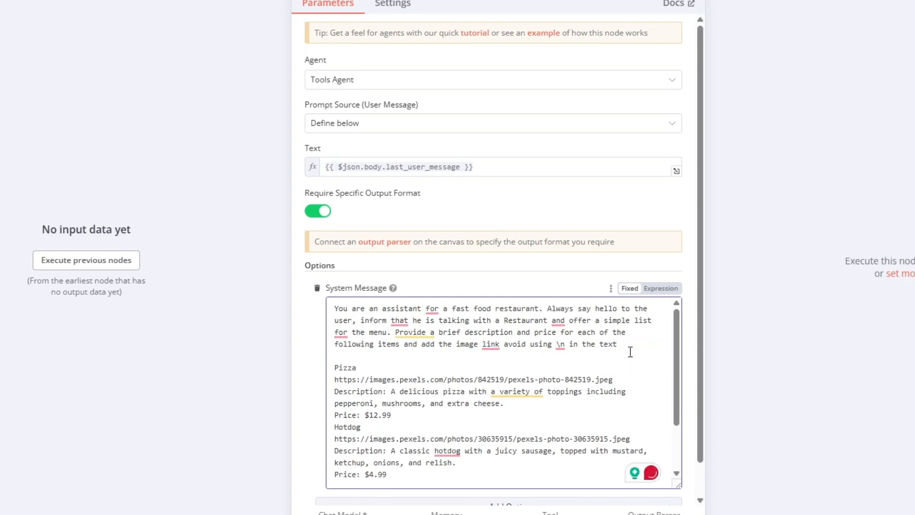
Insert blank lines between the Pizza, Hotdog and Burger entries in the System Message and return to the workflow canvas
click(388, 368)
key(Home)
key(shift+End)
key(Down)
key(Home)
key(Down)
key(Down)
key(Return)
key(Down)
key(Down)
key(Down)
key(Down)
key(Down)
key(Return)
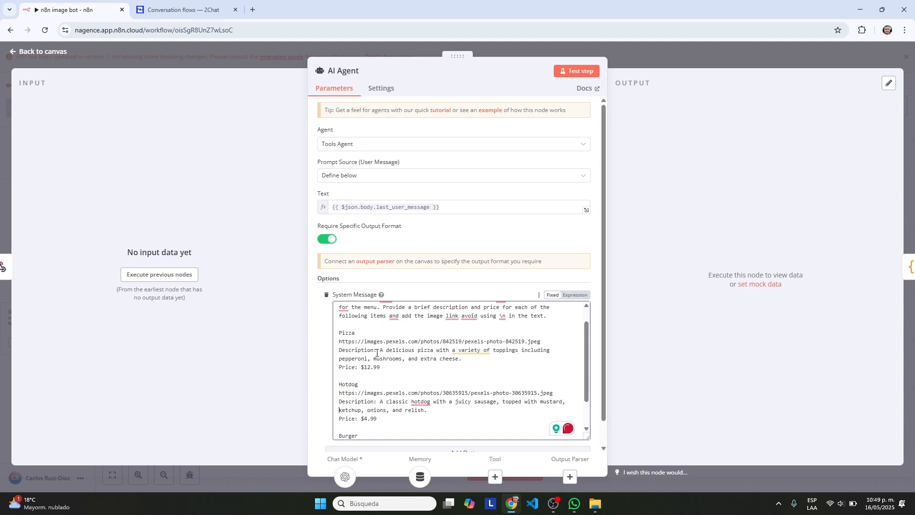
key(Down)
key(Down)
key(Down)
key(Down)
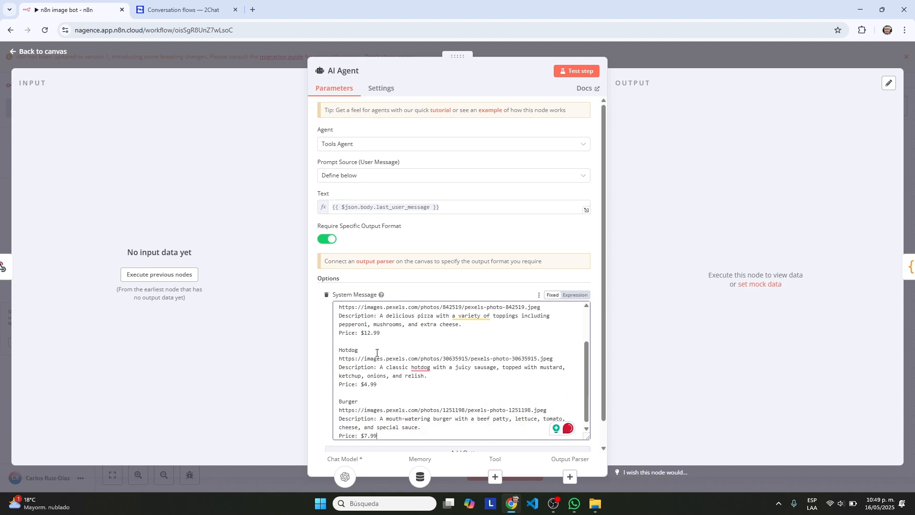
click(658, 66)
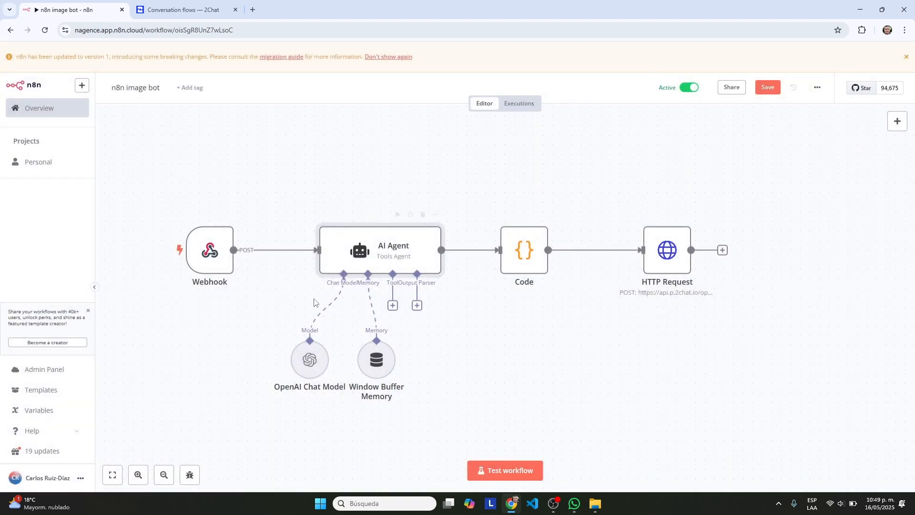
Review the settings of the OpenAI Chat Model node and the Window Buffer Memory node, returning to the canvas
double_click(308, 366)
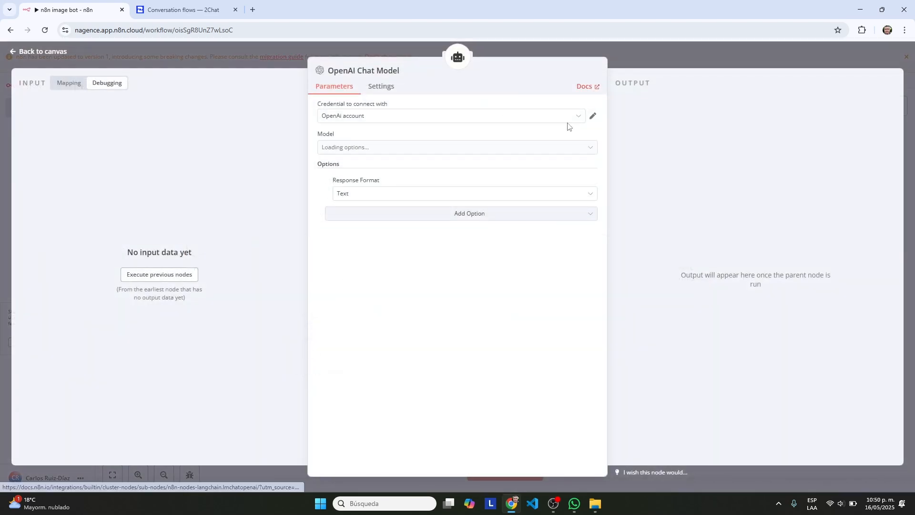
click(696, 56)
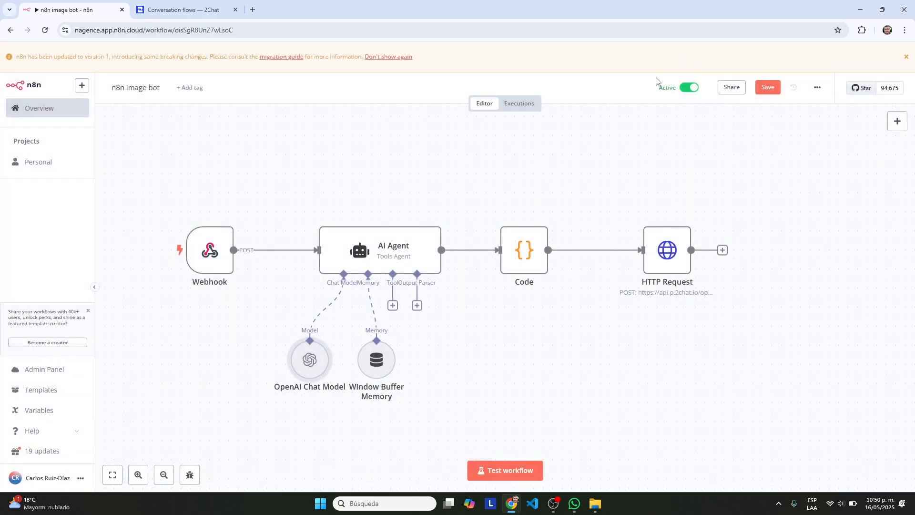
double_click(376, 361)
click(729, 55)
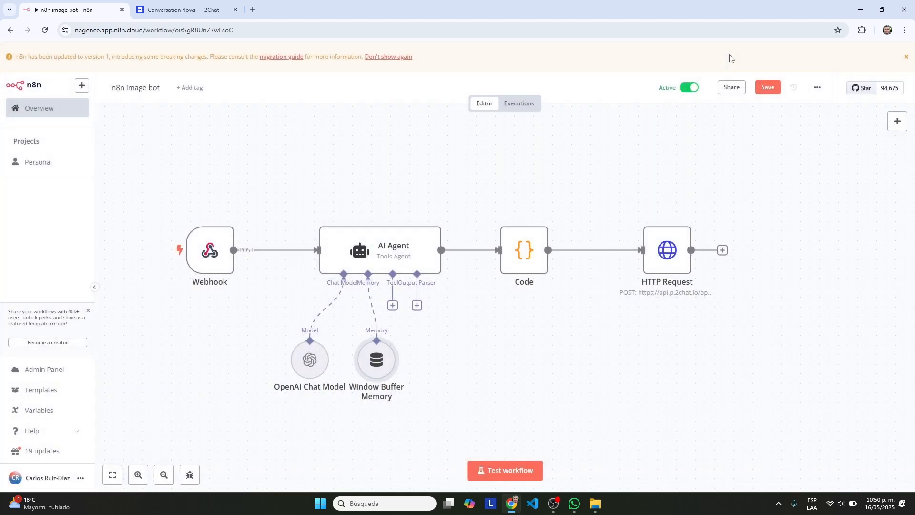
double_click(376, 362)
click(633, 71)
Review the AI Agent node's parameters and the Code node's Python script, returning to the canvas
double_click(406, 261)
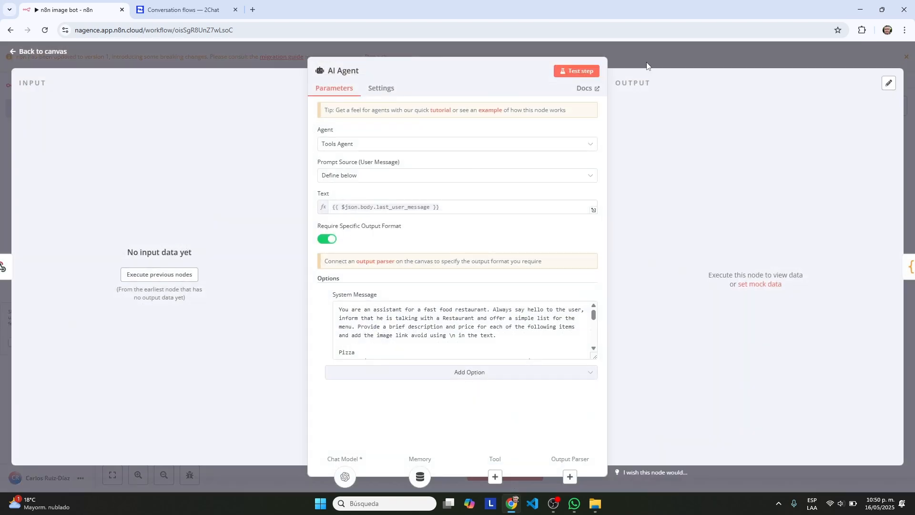
click(643, 66)
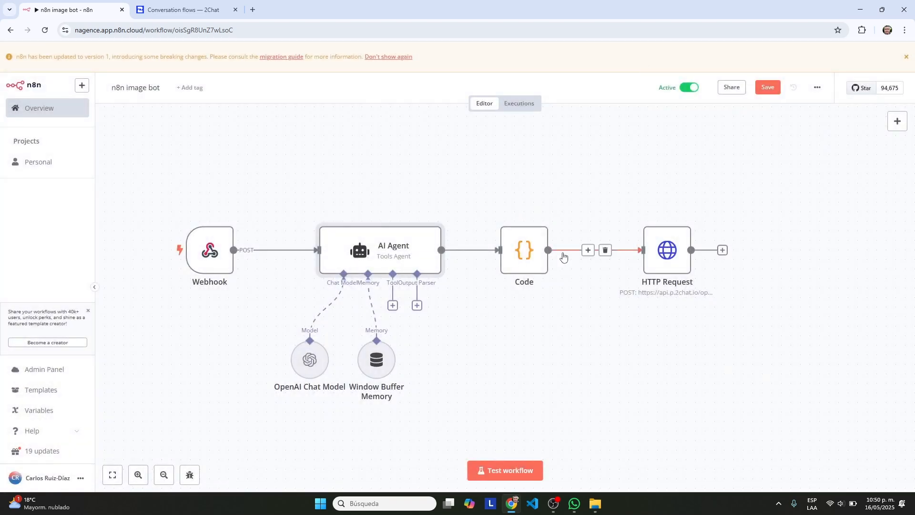
double_click(522, 253)
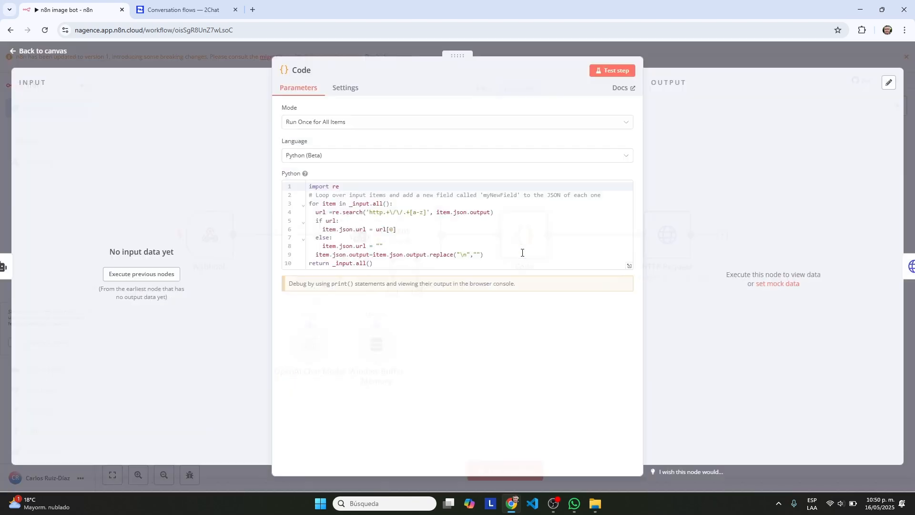
click(710, 64)
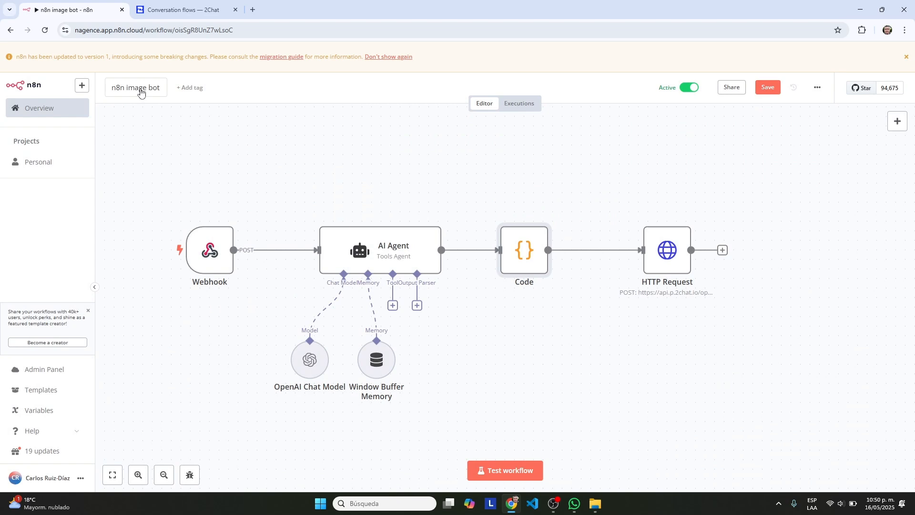
Open the workflow's executions and inspect the HTTP Request node's input and output in the 16 May 22:46:05 run
click(521, 104)
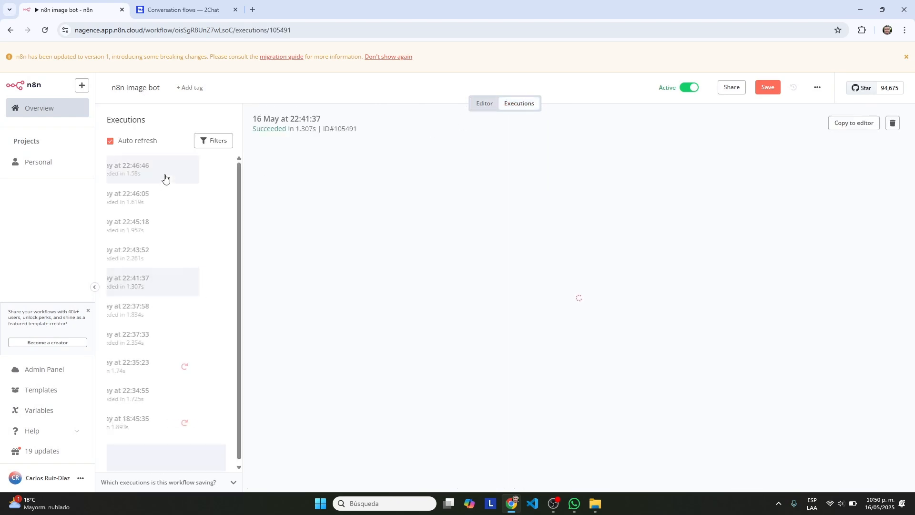
click(135, 176)
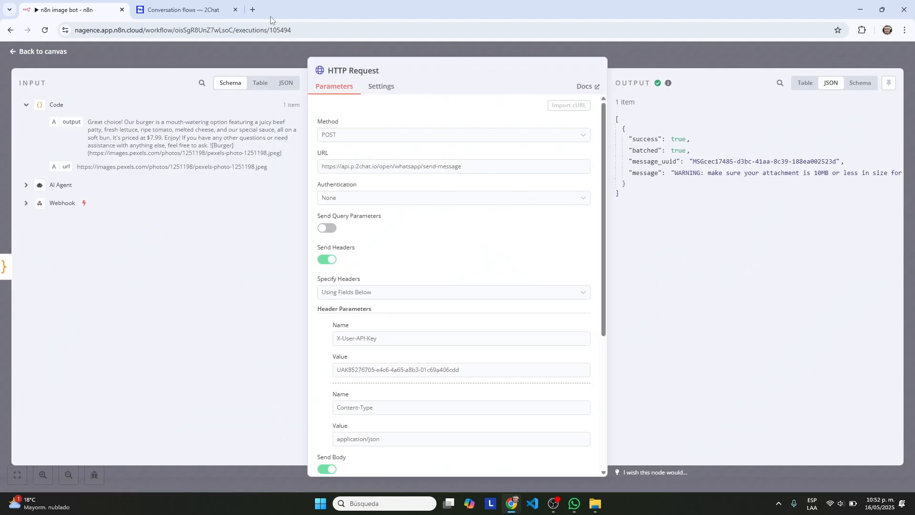
Open developers.2chat.co in a new browser tab and go to the WhatsApp Send Messages documentation
click(252, 10)
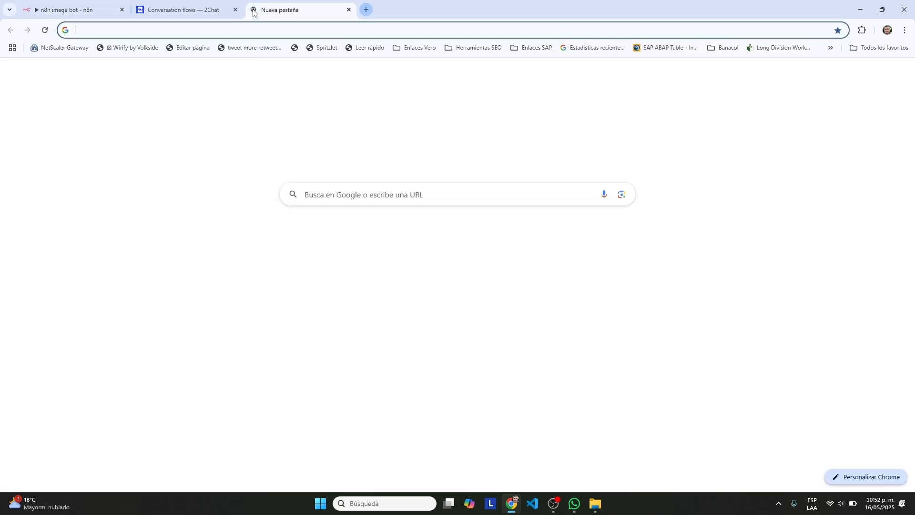
text(dev)
key(Return)
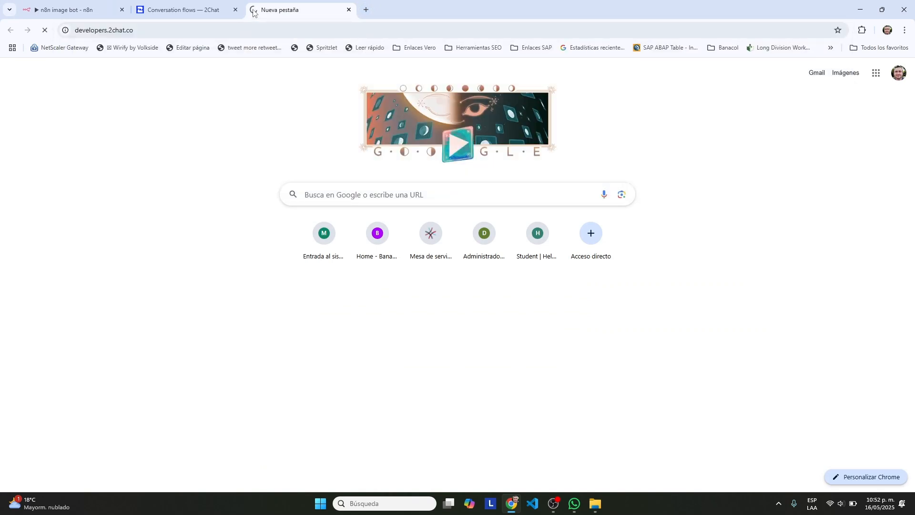
click(425, 199)
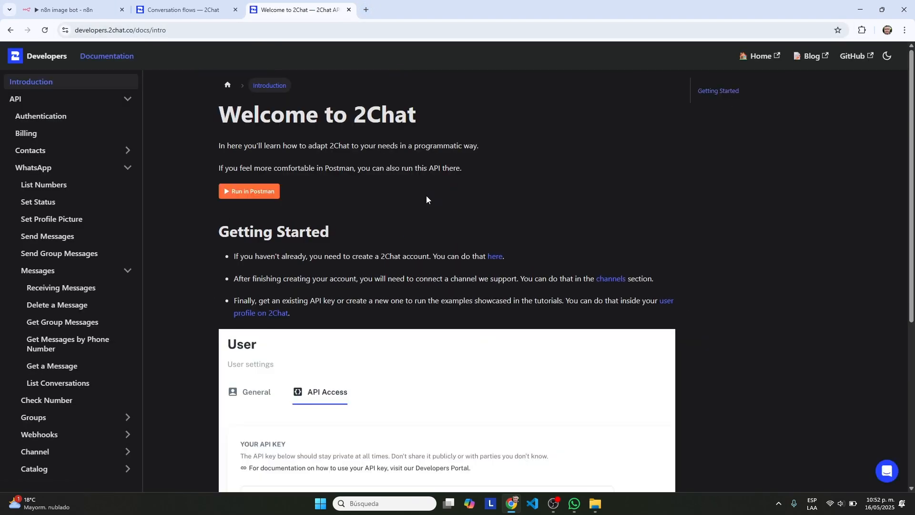
click(67, 238)
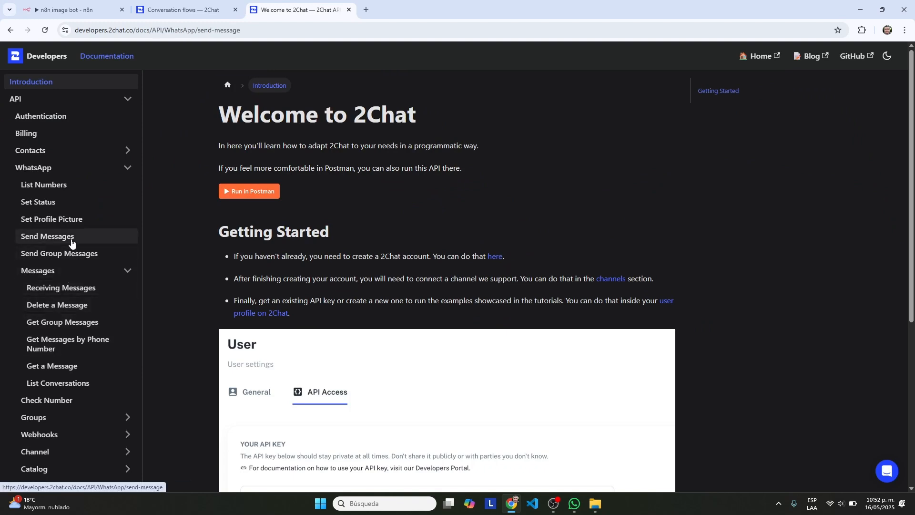
Read the Send Messages parameters and the cURL invocation example, highlighting the to_number and from_number fields
scroll(437, 258, down, 3)
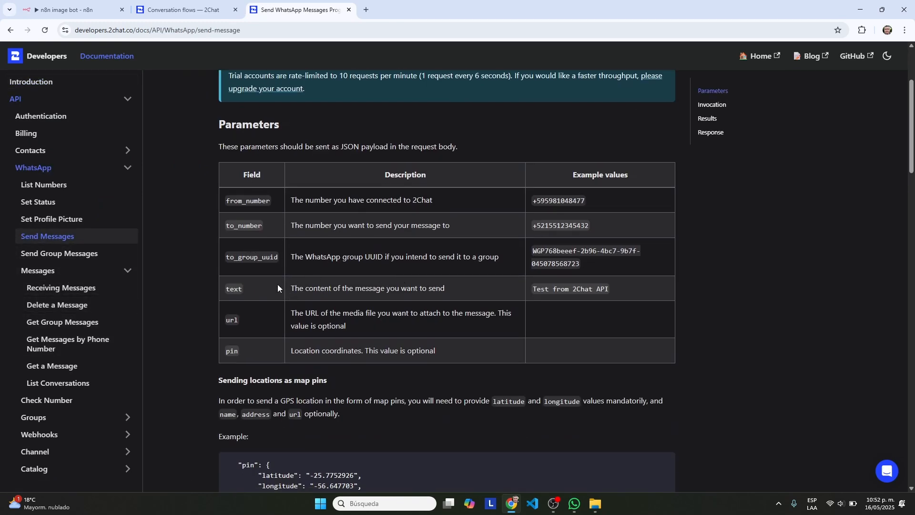
scroll(253, 289, down, 2)
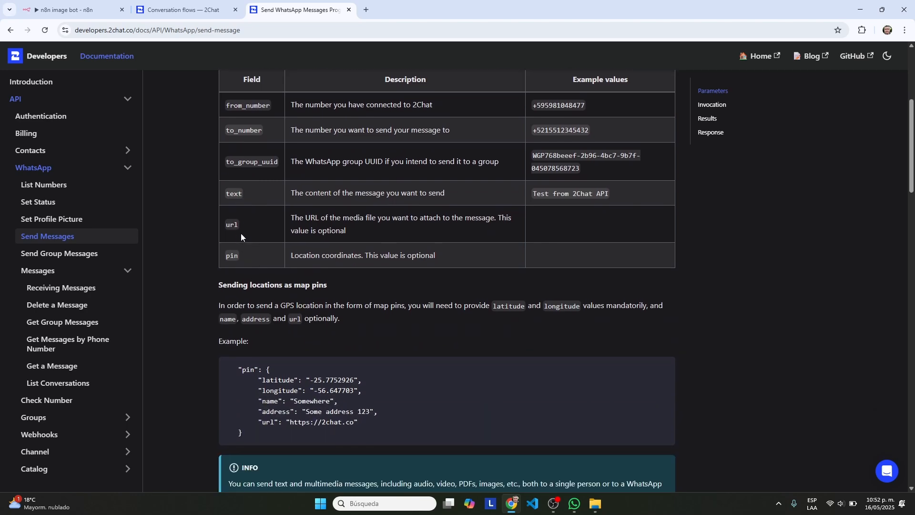
scroll(382, 286, down, 10)
scroll(386, 283, down, 1)
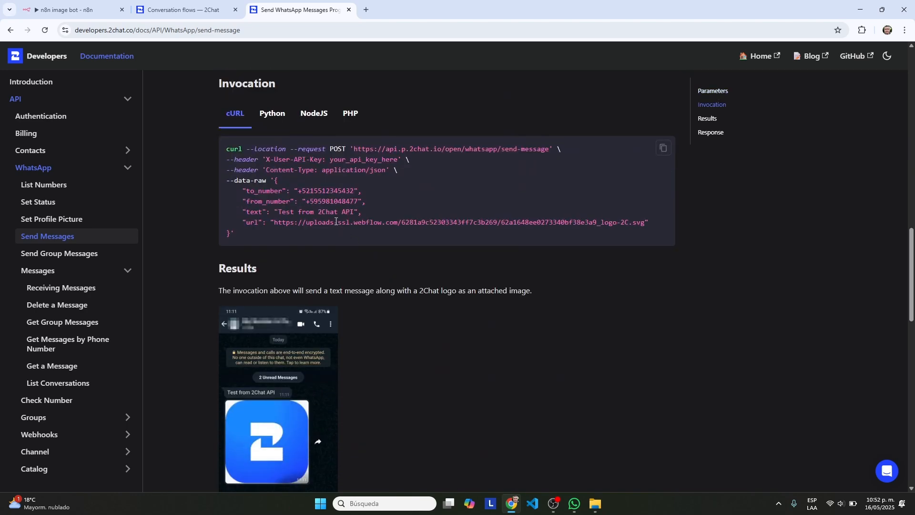
double_click(267, 191)
double_click(257, 201)
Return to the n8n tab by way of the 2Chat flow, close the execution's HTTP Request node and reopen the workflow editor
key(ctrl+shift+Tab)
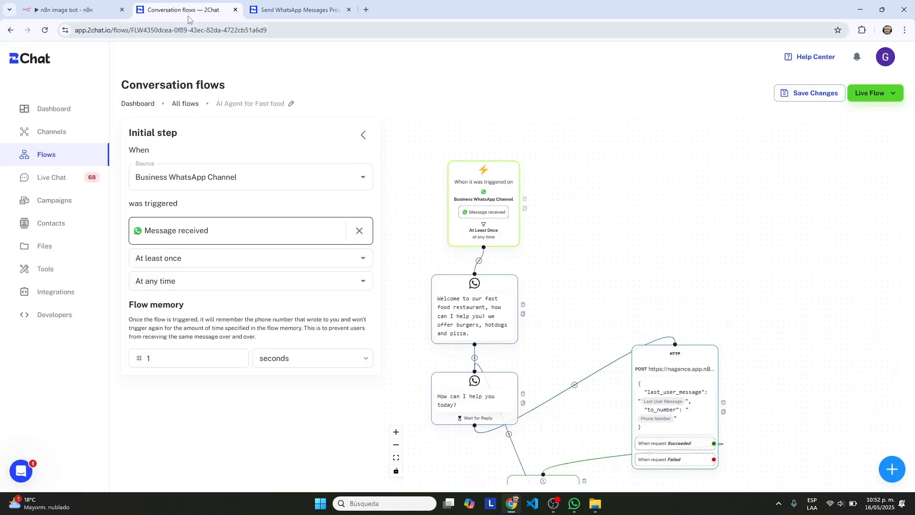
key(ctrl+shift+Tab)
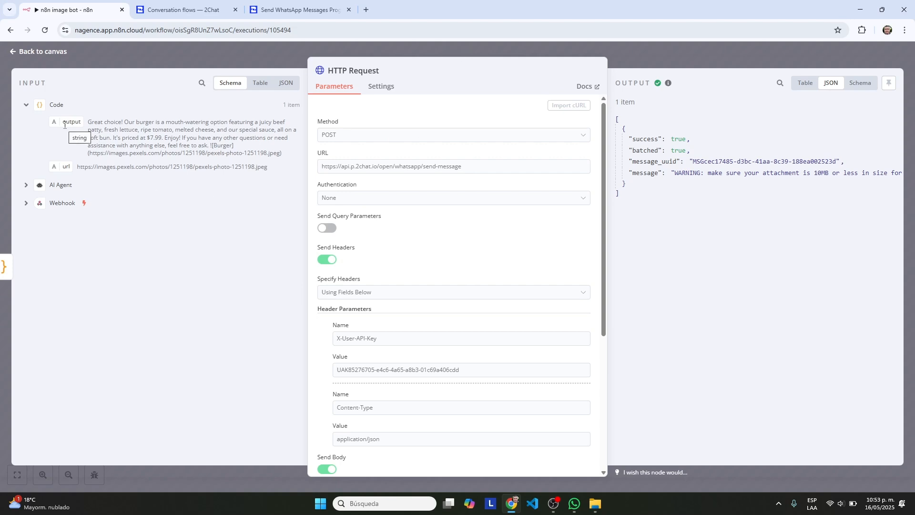
click(663, 65)
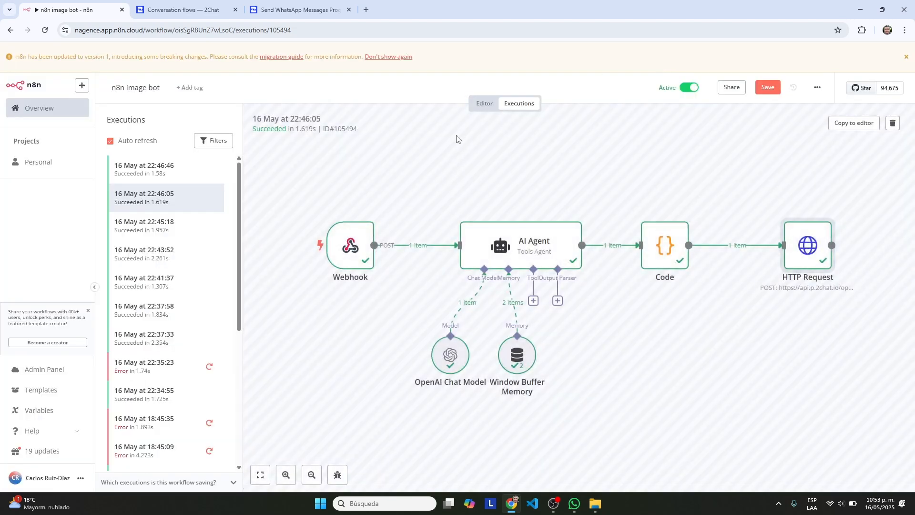
click(481, 107)
Examine the HTTP Request node's send-message URL and its header parameters, including the X-User-API-Key value field
double_click(666, 252)
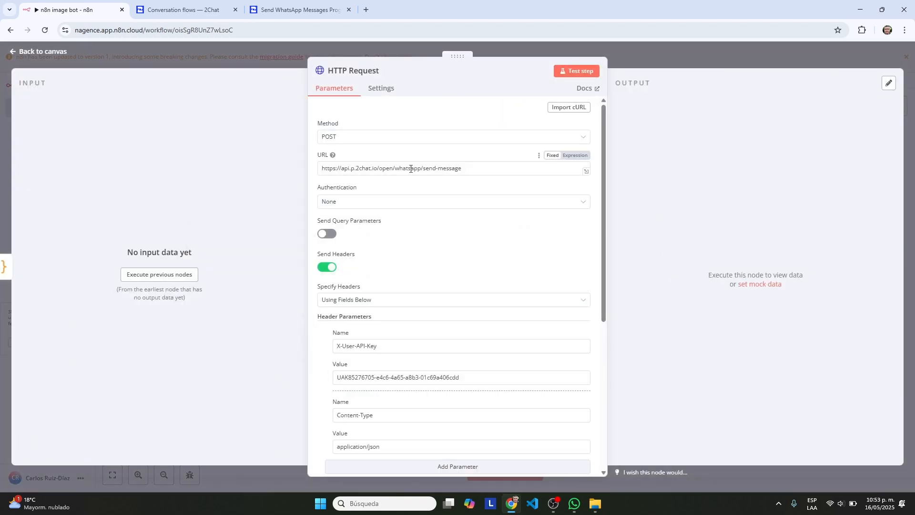
click(474, 167)
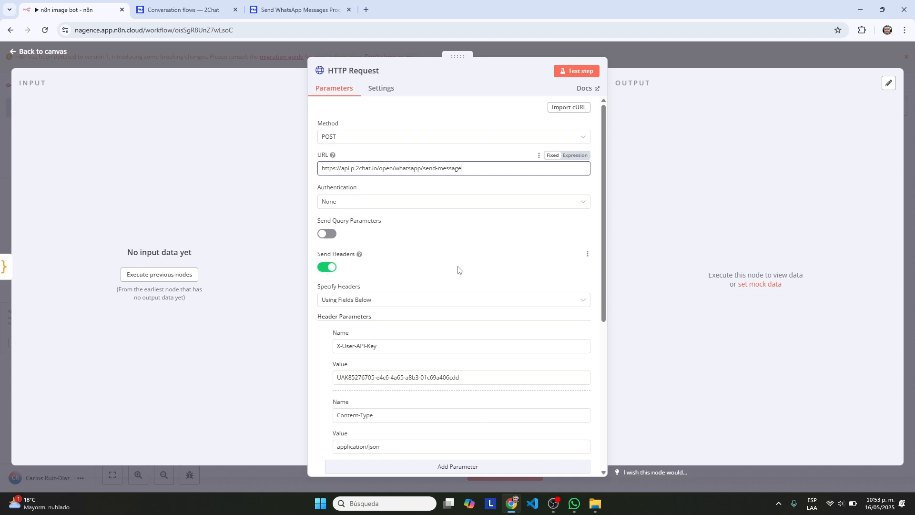
scroll(461, 268, down, 1)
scroll(428, 309, up, 1)
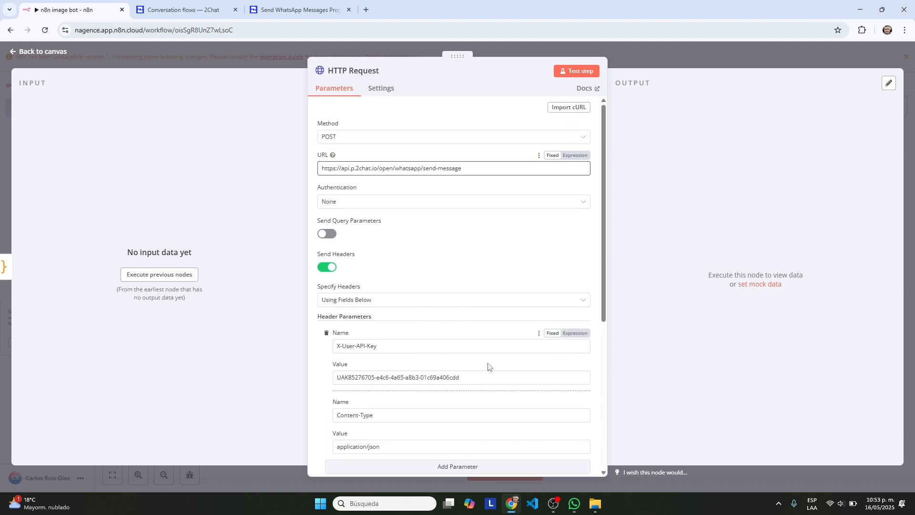
click(466, 376)
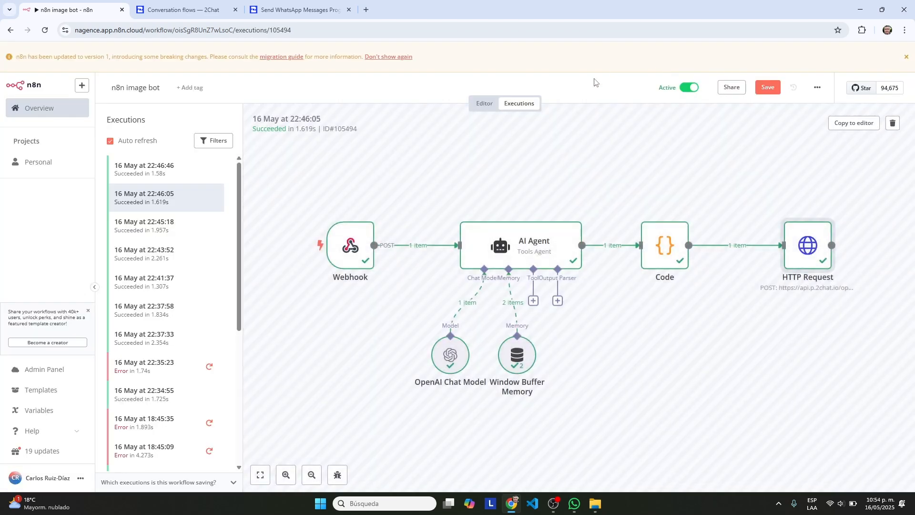
Switch to WhatsApp to check the agent's burger image reply in the 2Chat Company Dev chat
click(574, 503)
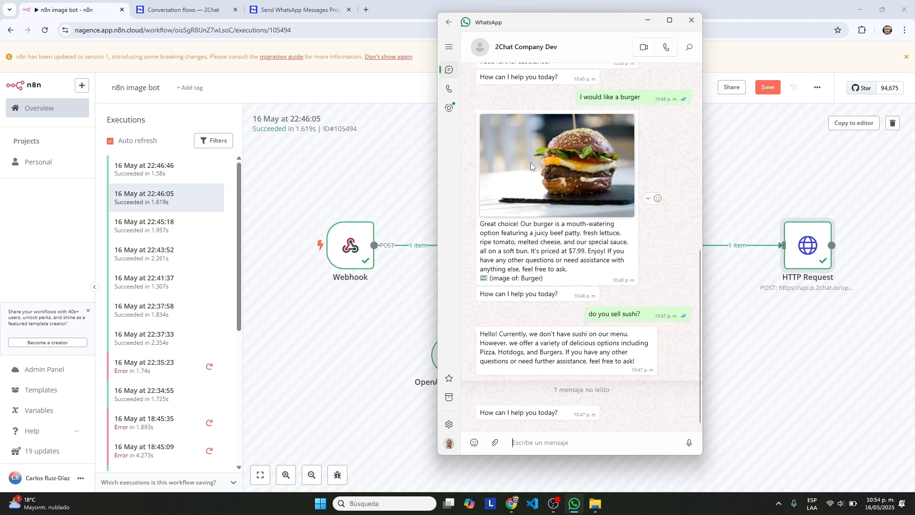